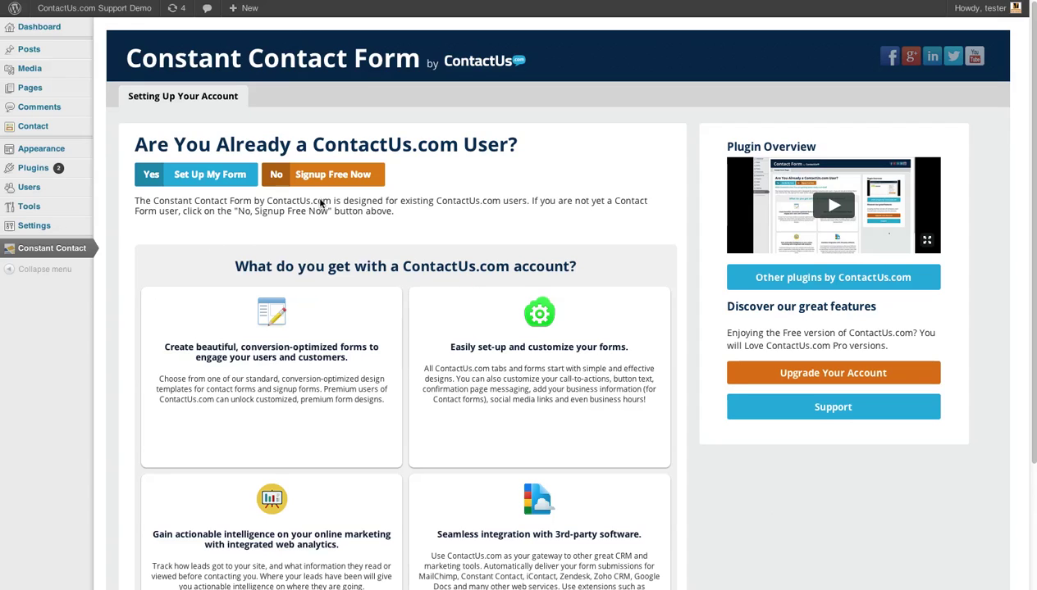
Step: Choose to set up the form with an existing account and log in to ContactUs.com
click(222, 182)
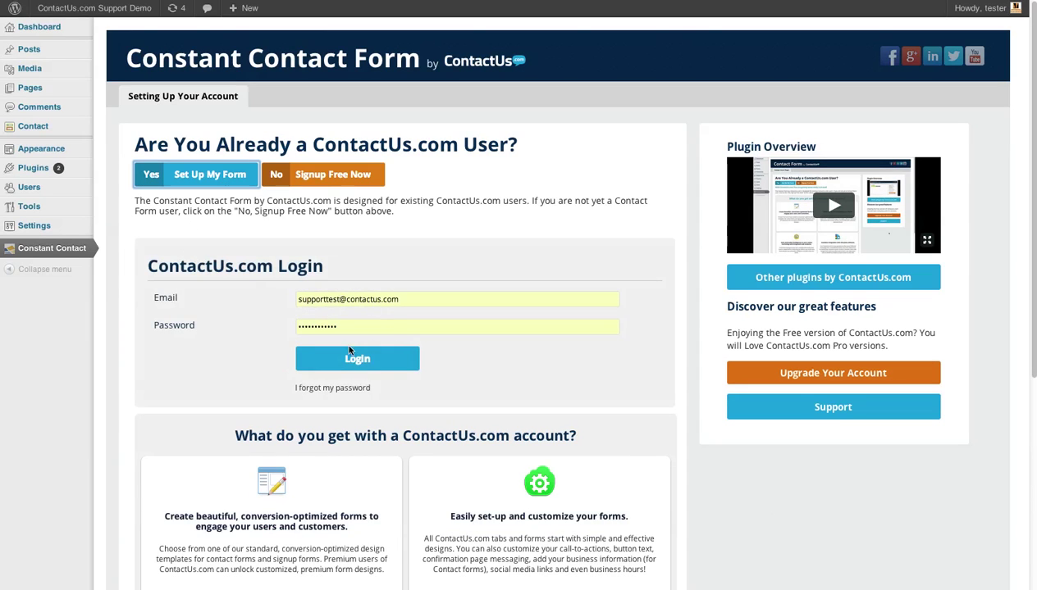
click(354, 361)
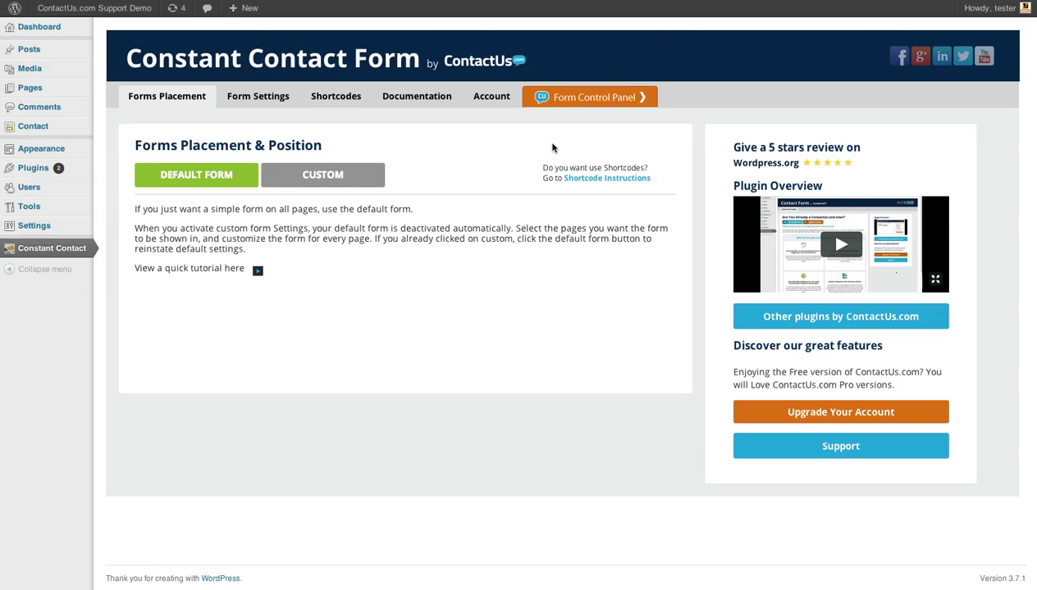
Step: Apply the default form site-wide, test its NEWSLETTER popup, and check the Newsletter Signup page's shortcode
click(192, 175)
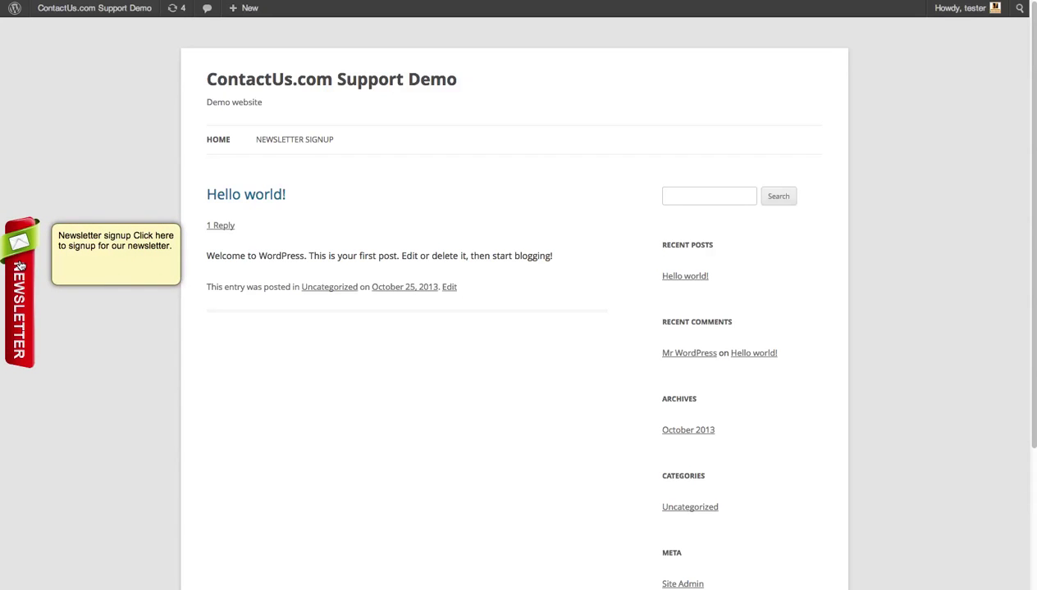
click(20, 265)
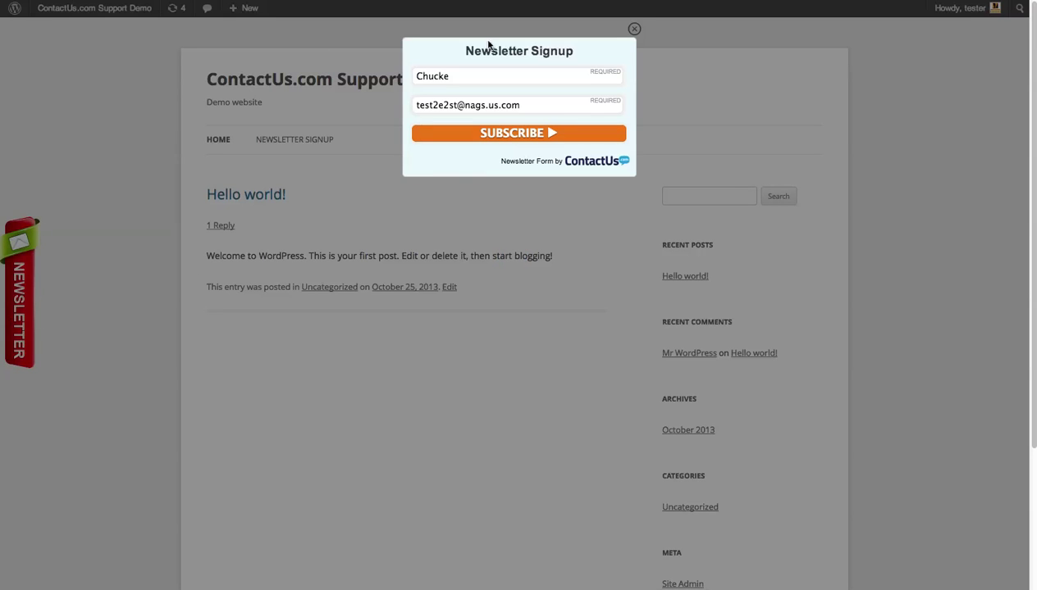
click(566, 103)
click(511, 79)
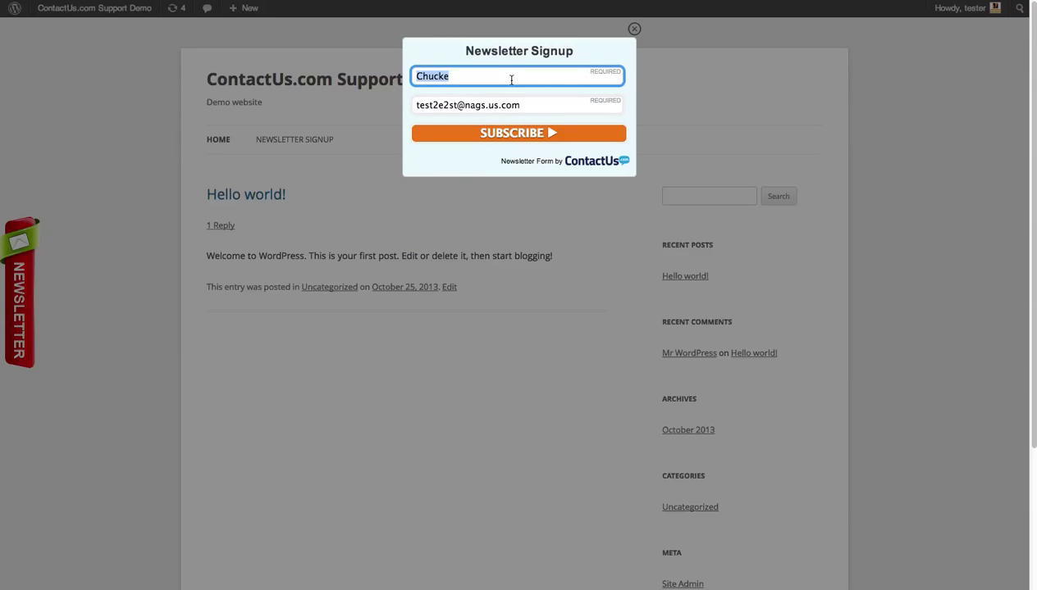
click(635, 31)
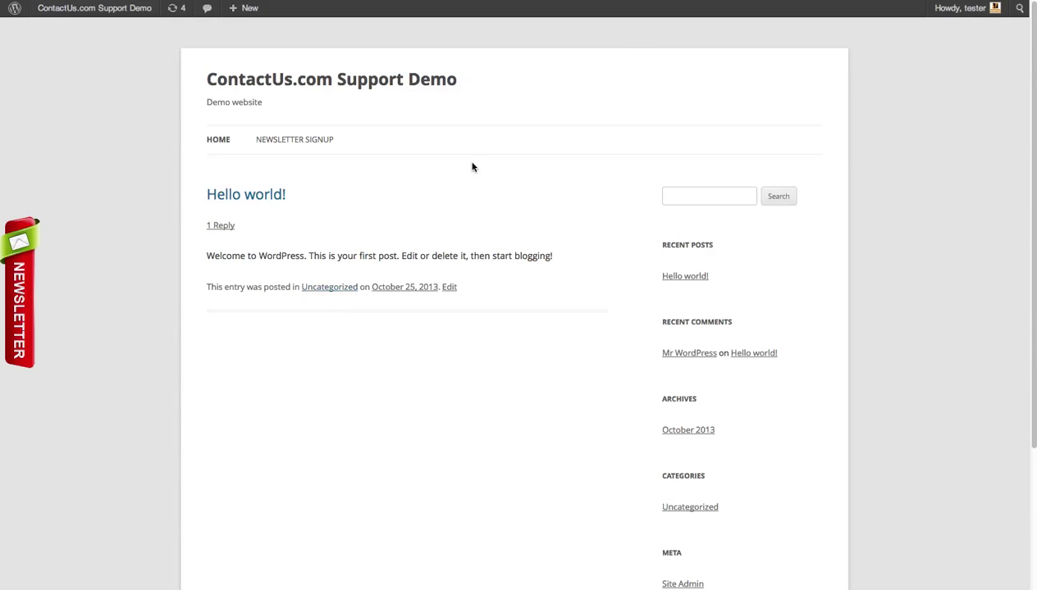
click(325, 141)
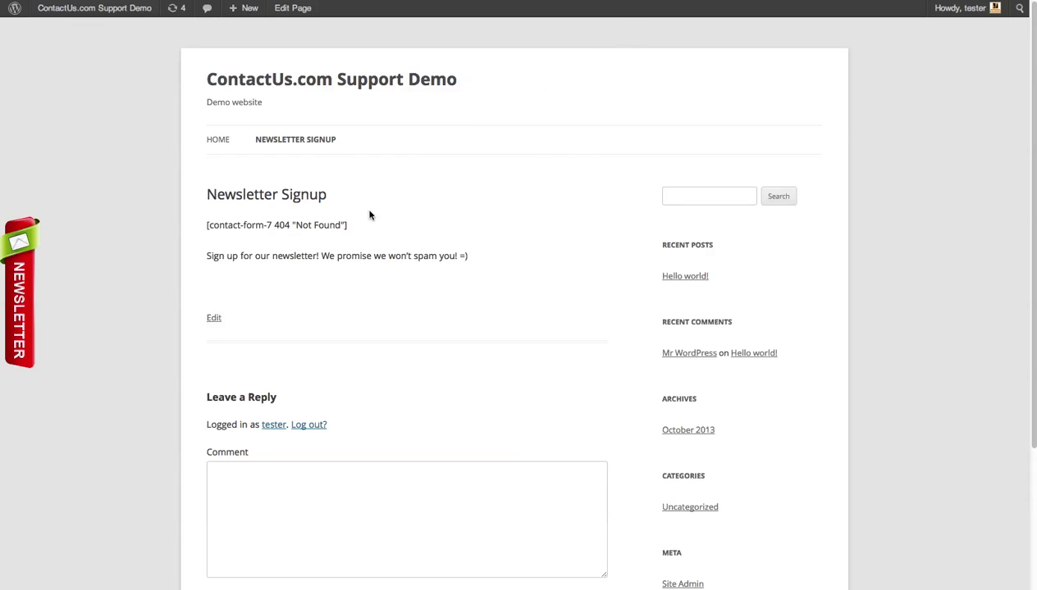
drag(206, 226, 365, 225)
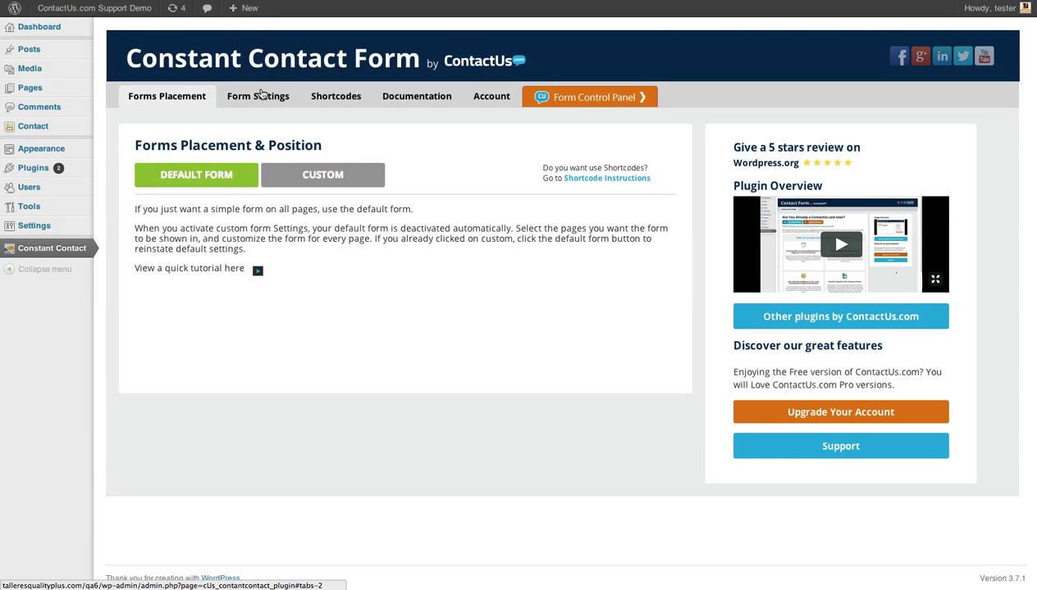
Step: Open the plugin's Shortcodes and Snippets and select the Inline WP Shortcode
click(341, 96)
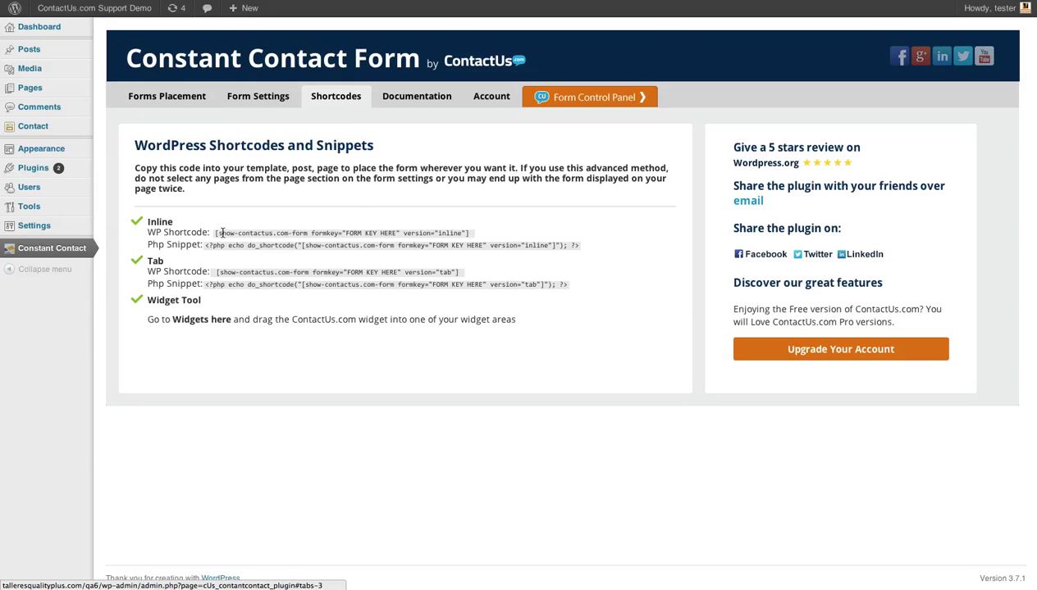
drag(212, 232, 481, 234)
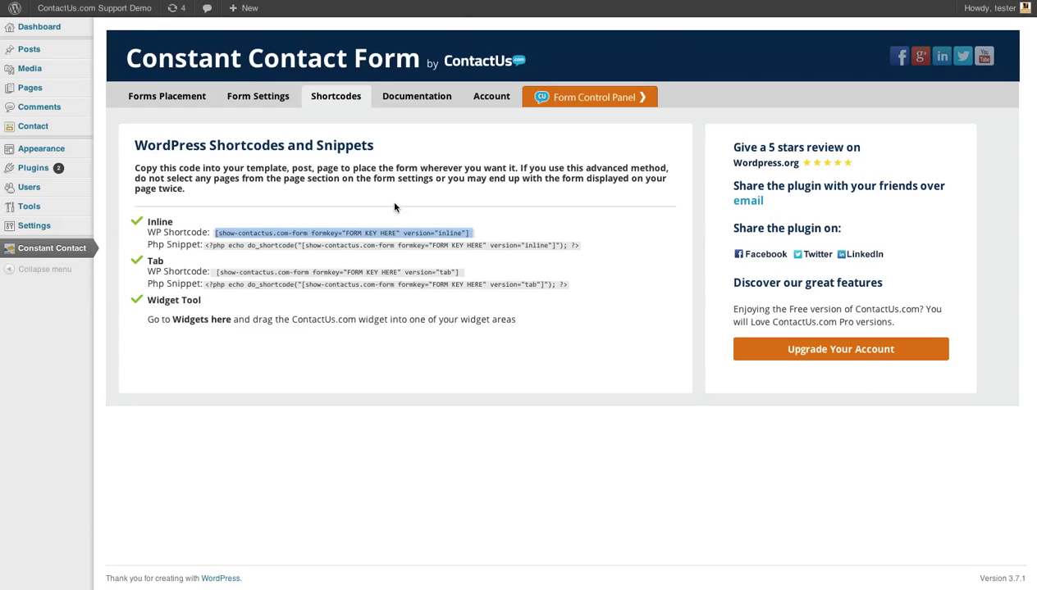
click(267, 165)
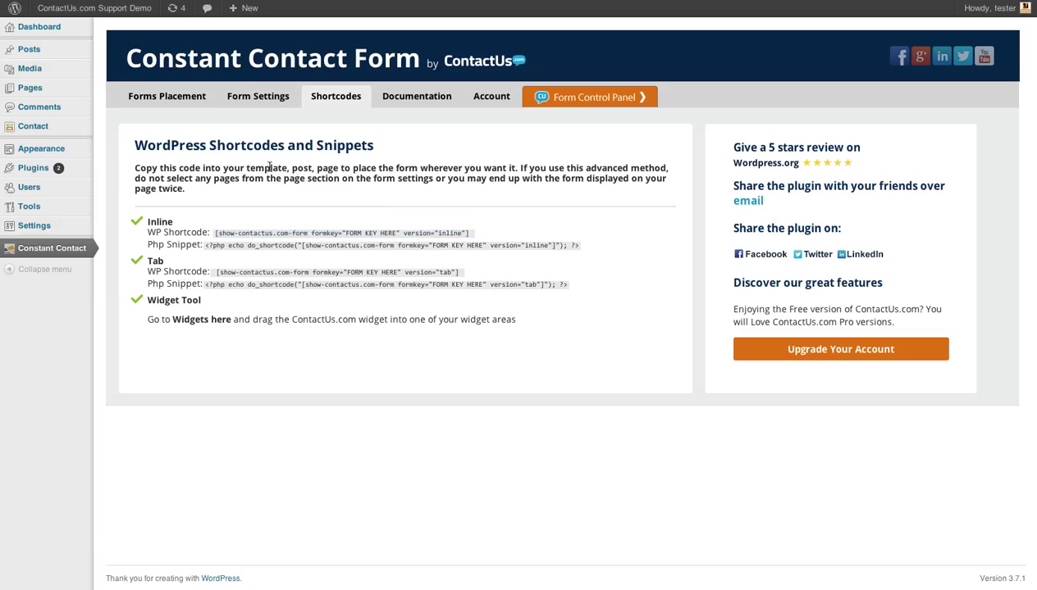
Step: Switch form placement to Custom and confirm Yes in the Change your Form Settings dialog
click(181, 96)
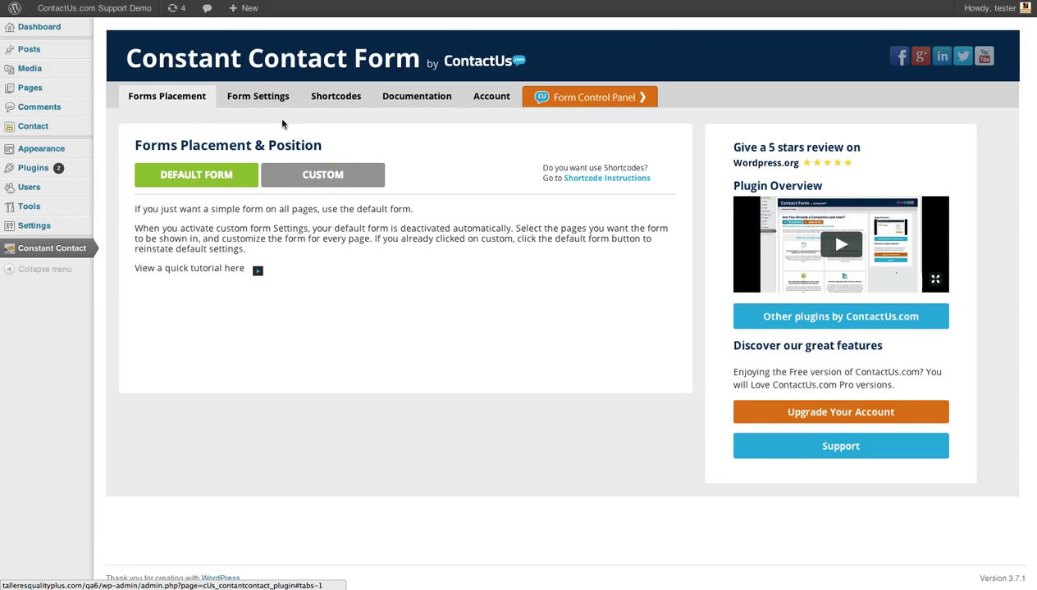
click(298, 181)
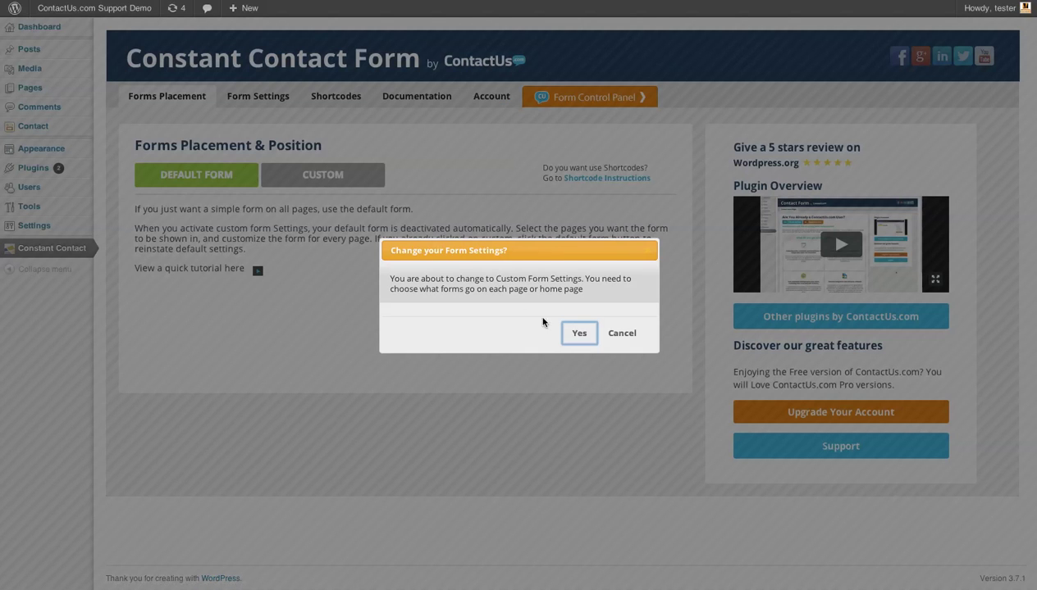
key(Return)
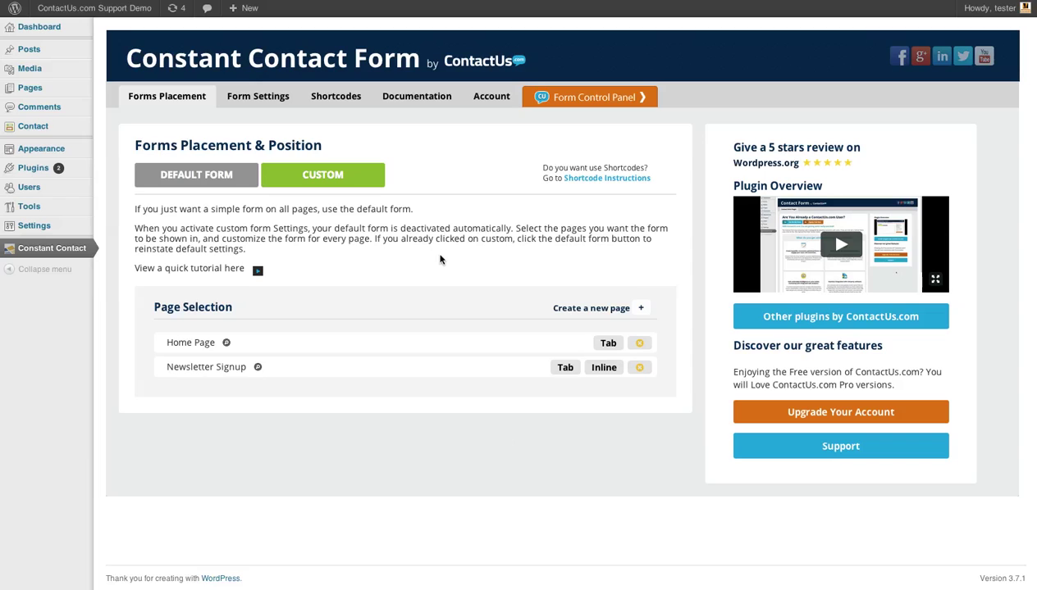
Step: Review the Newsletter form's templates and Constant Contact delivery options on the Form Settings tab
click(258, 97)
scroll(418, 369, down, 1)
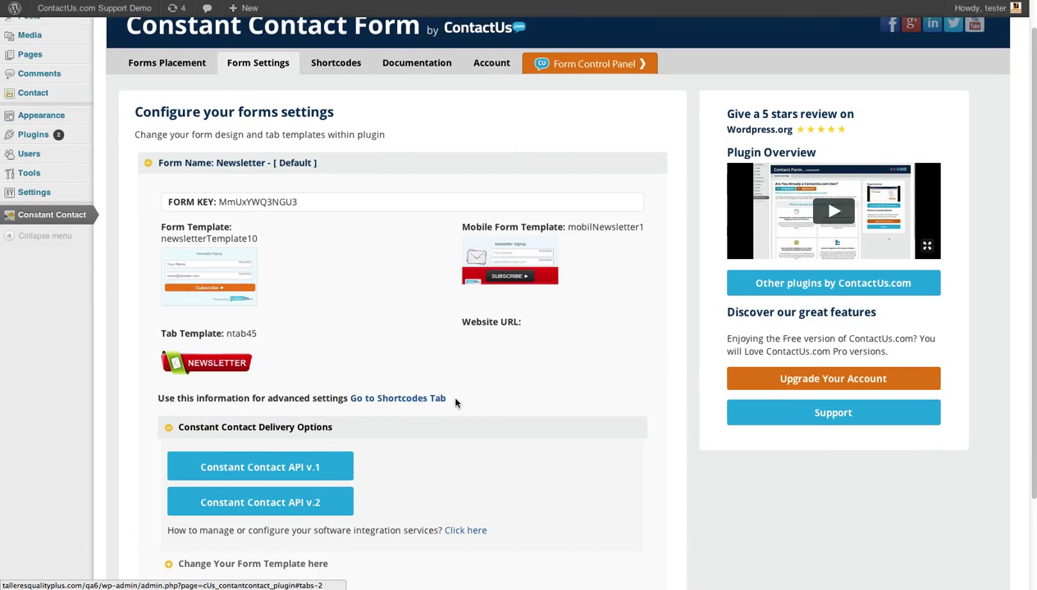
scroll(456, 400, up, 1)
scroll(505, 355, down, 3)
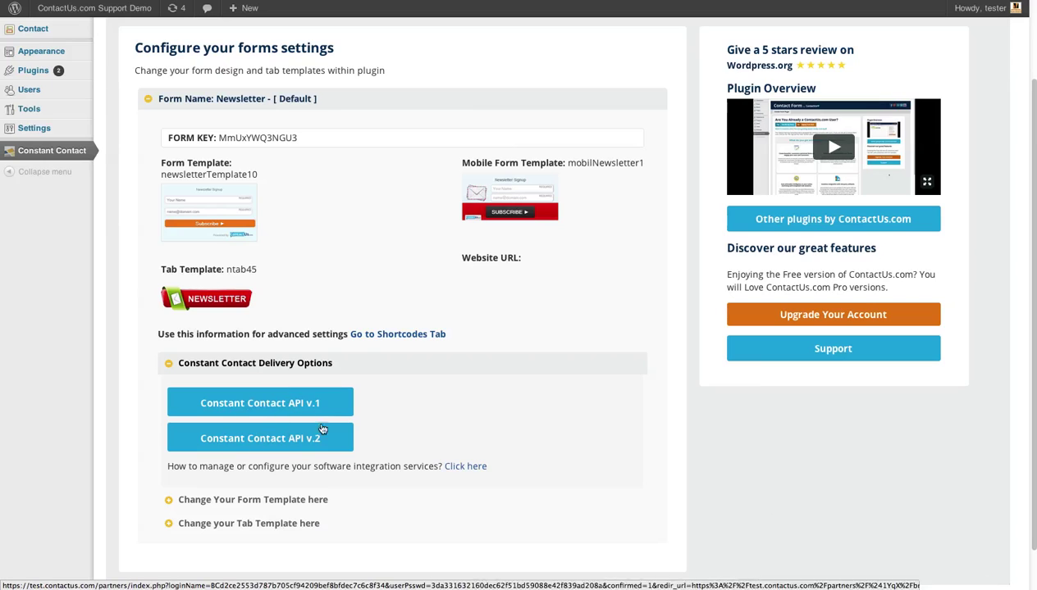
scroll(436, 396, up, 3)
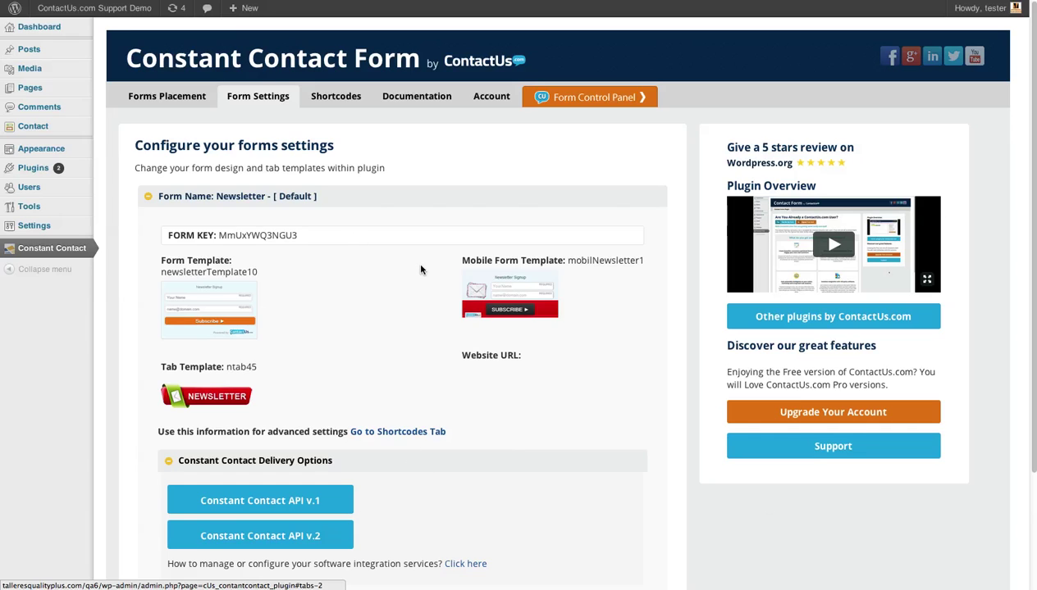
Step: Open the plugin documentation in the ContactUs.com Help Center and dismiss its help request dialog
click(416, 96)
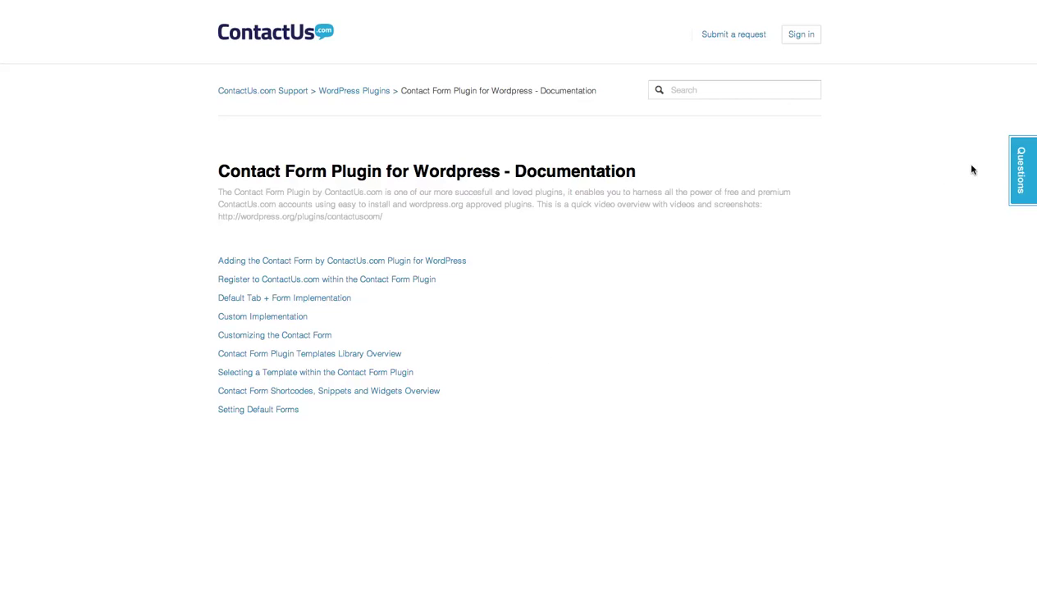
click(1012, 165)
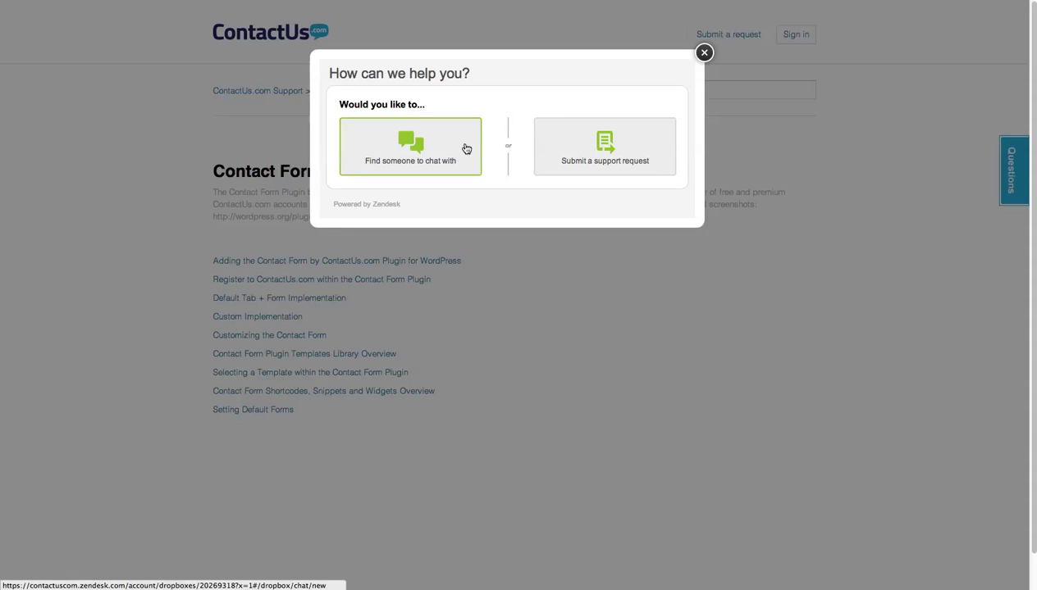
click(704, 52)
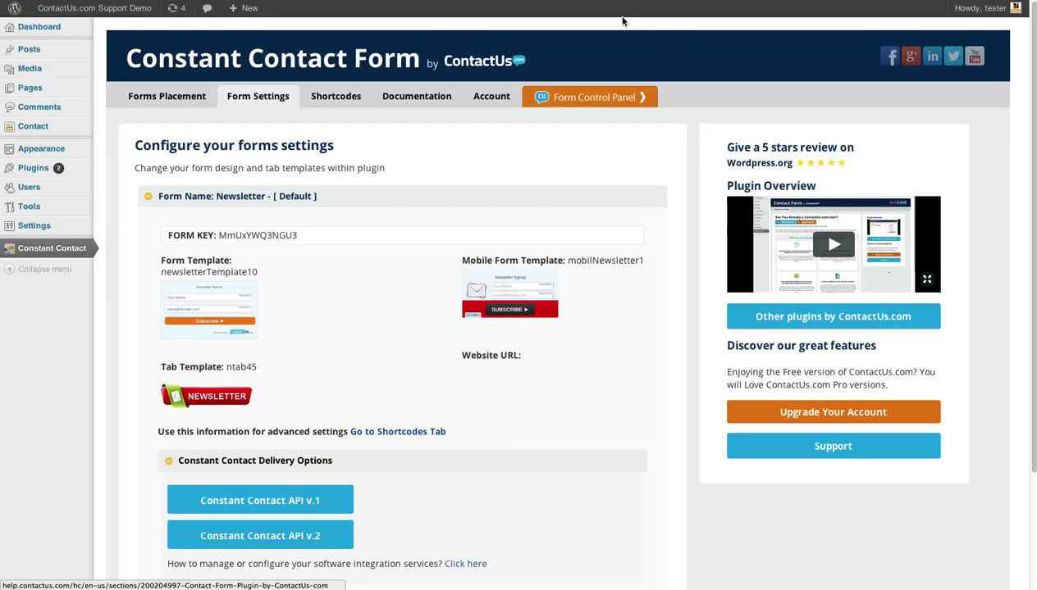
Step: Open the ContactUs.com Form Control Panel and go to its Form Settings list
click(594, 97)
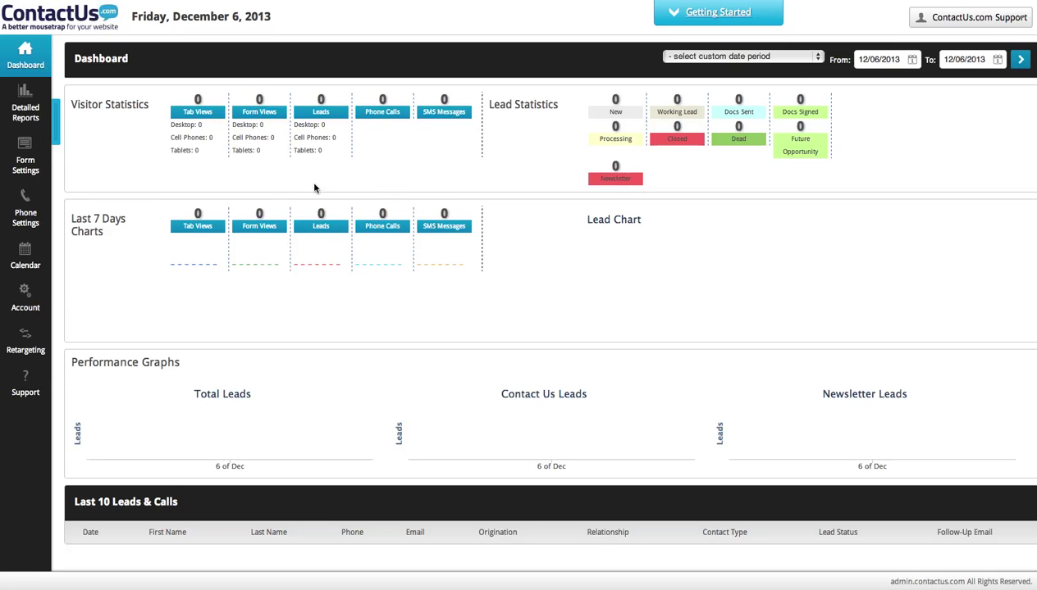
click(25, 156)
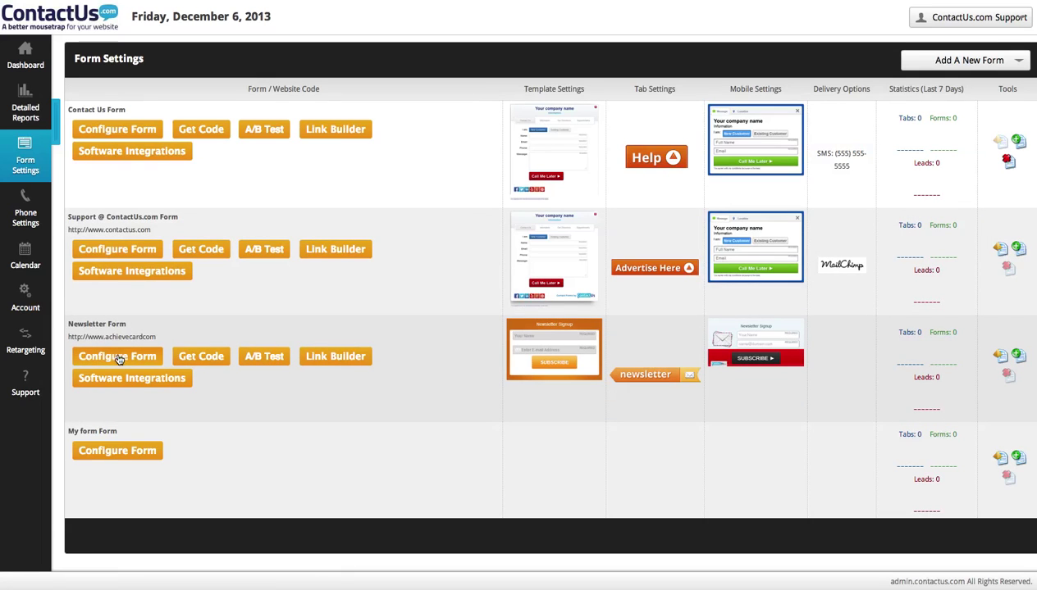
Step: Open Configure Form for the Newsletter Form
click(14, 156)
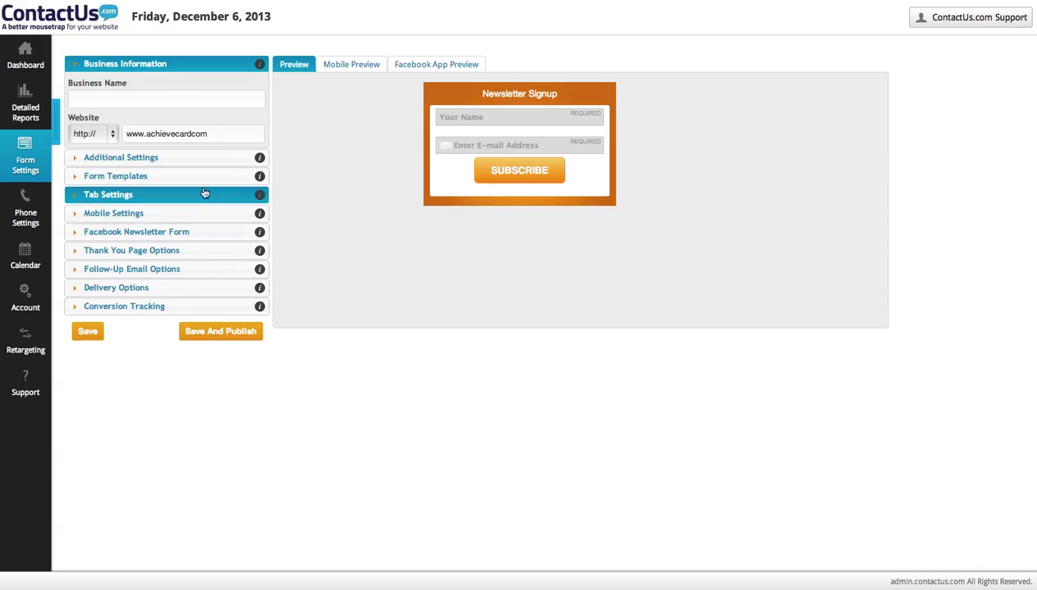
Step: Browse the Newsletter form's available form templates
click(192, 175)
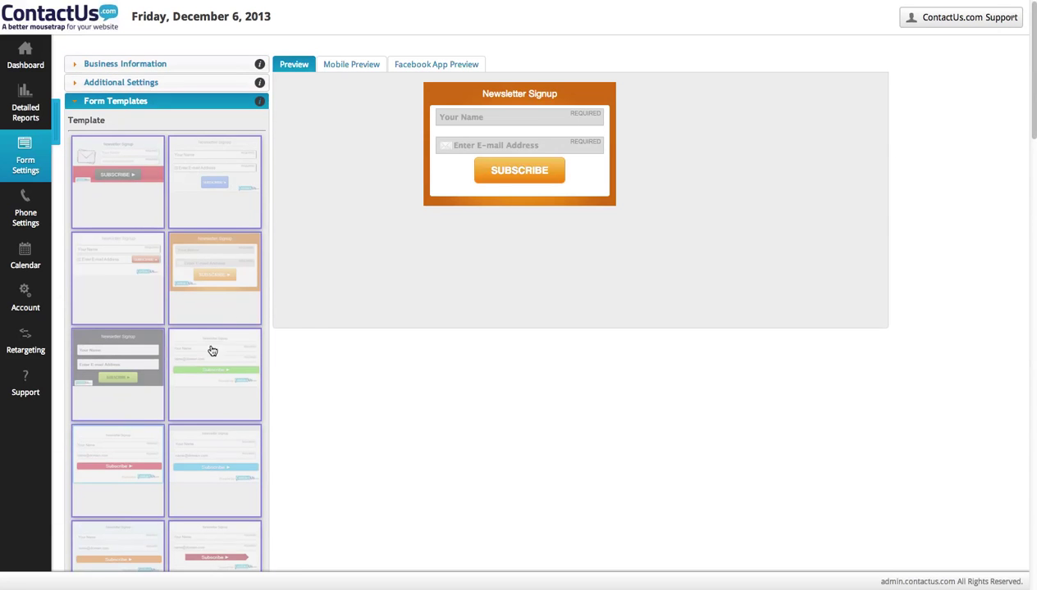
scroll(216, 325, down, 10)
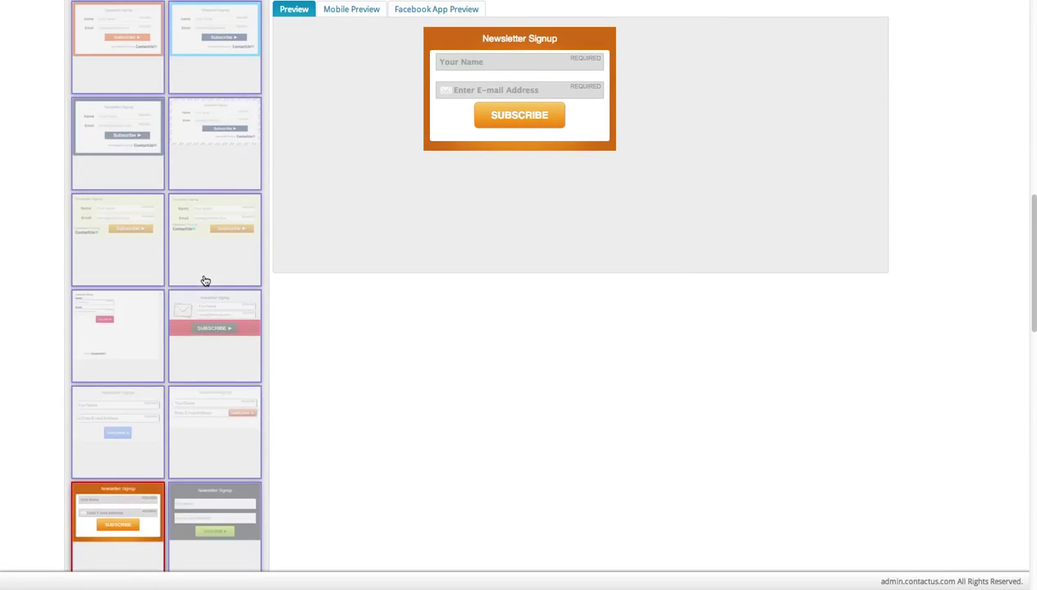
scroll(208, 295, up, 3)
scroll(197, 260, down, 5)
scroll(202, 275, up, 3)
click(161, 103)
Step: Pick the red Newsletter envelope tab (Newsletter Tab 8) and check its vertical side-tab preview
click(139, 120)
click(206, 298)
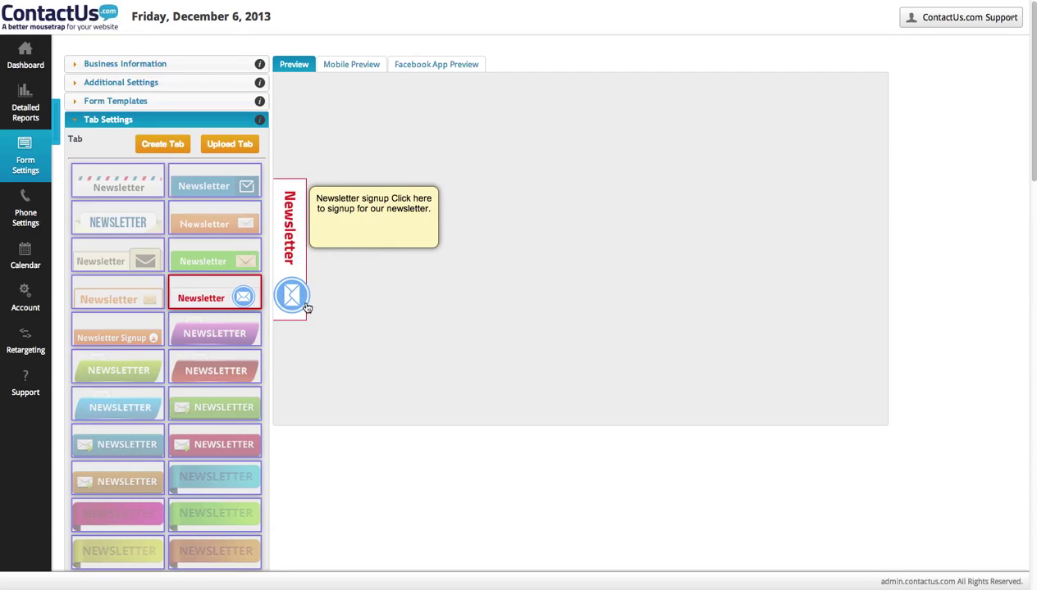
mouse_move(304, 307)
scroll(186, 322, down, 7)
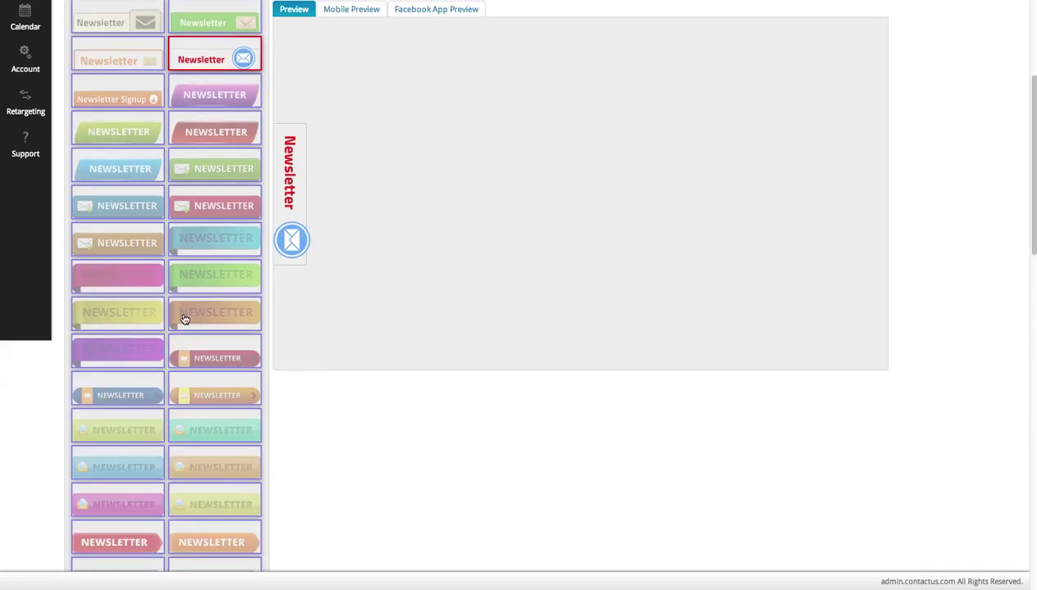
scroll(185, 322, down, 15)
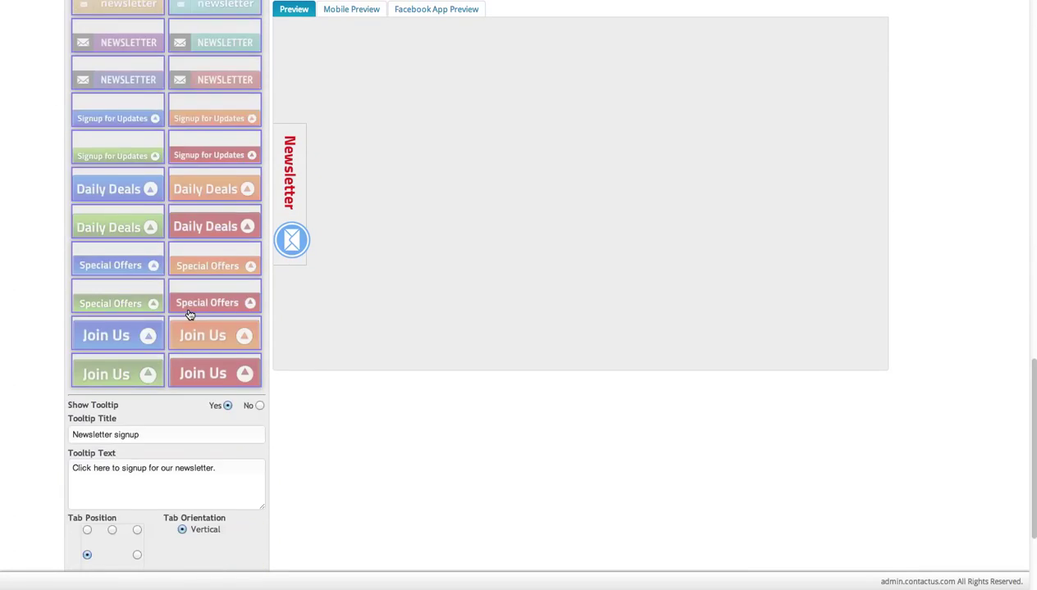
scroll(189, 314, up, 20)
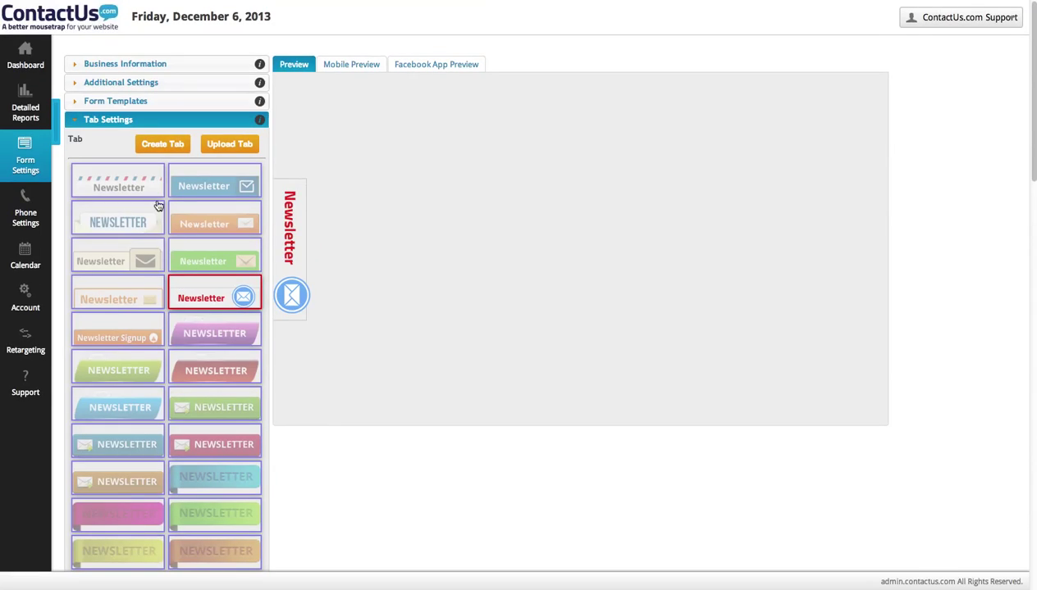
Step: Review the Thank You Page, Follow-Up Email and Delivery options, with follow-up email left at No
click(140, 123)
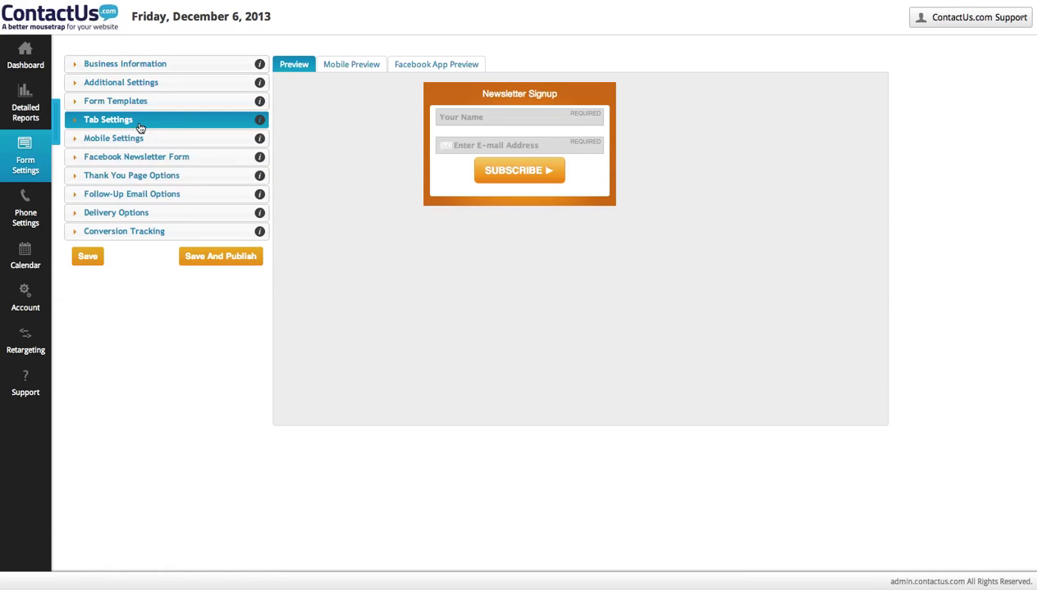
click(172, 175)
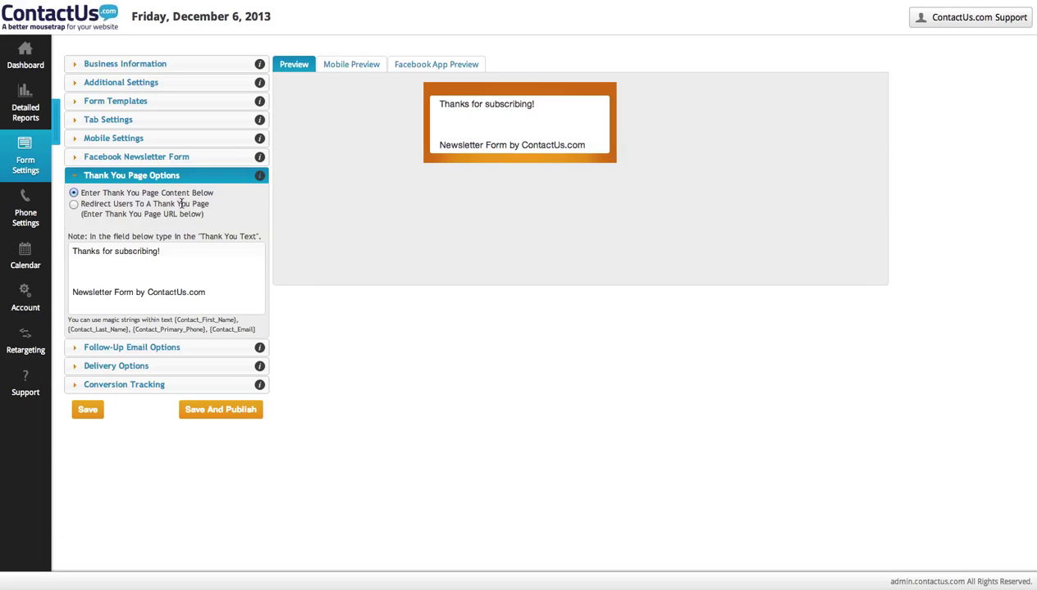
double_click(466, 104)
click(503, 107)
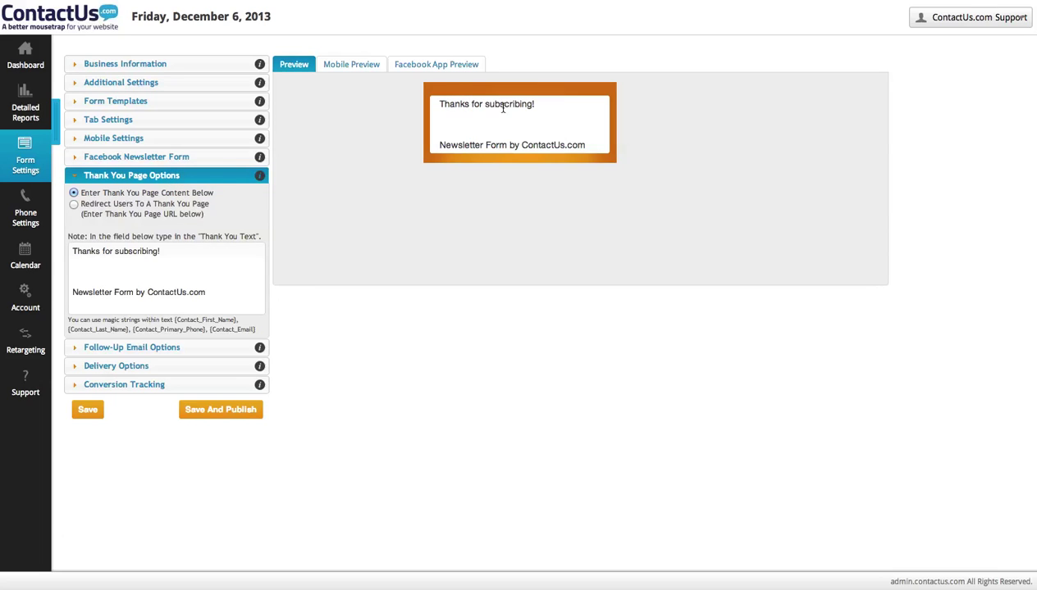
click(181, 351)
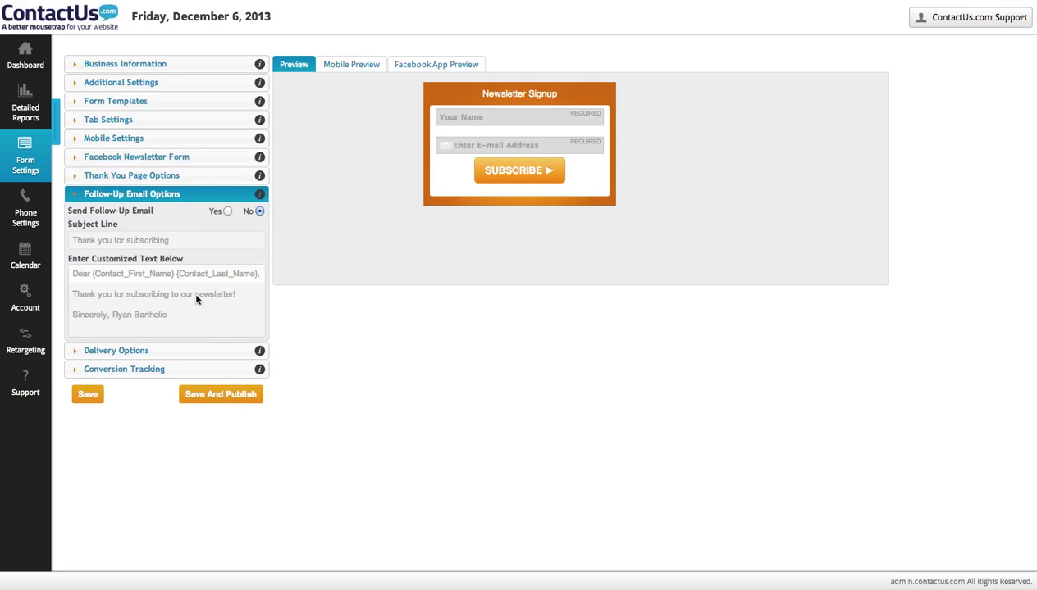
click(180, 350)
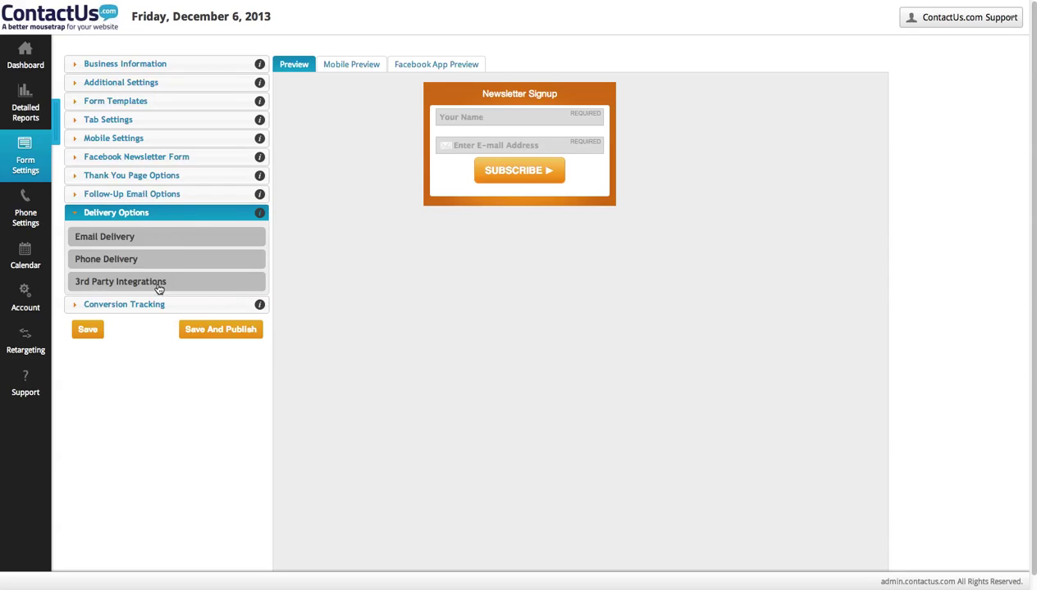
click(156, 194)
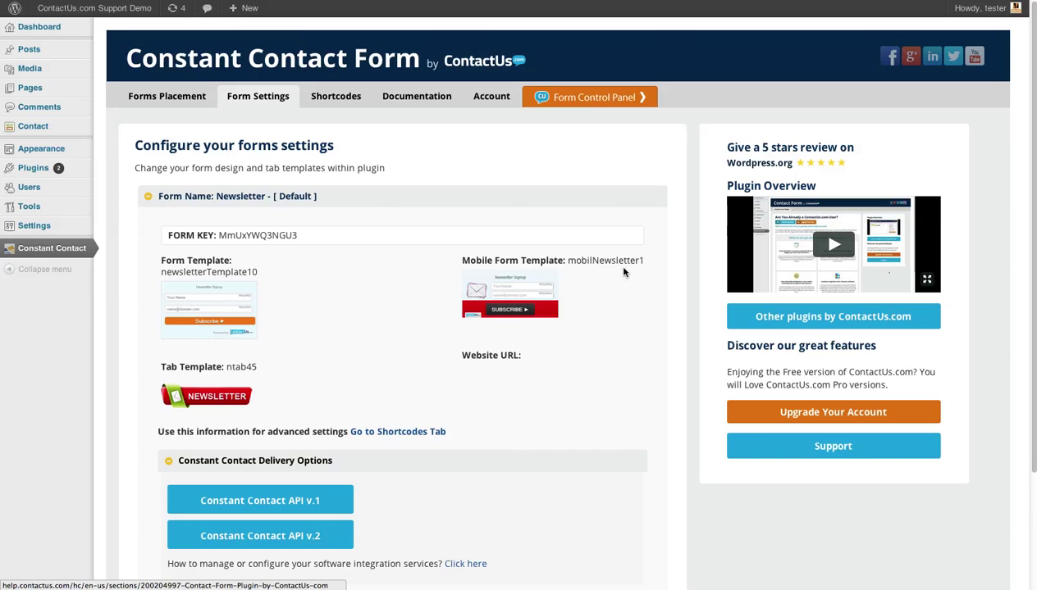
Step: Return to the Forms Placement & Position panel, showing custom placement on the Home Page and Newsletter Signup pages
click(182, 96)
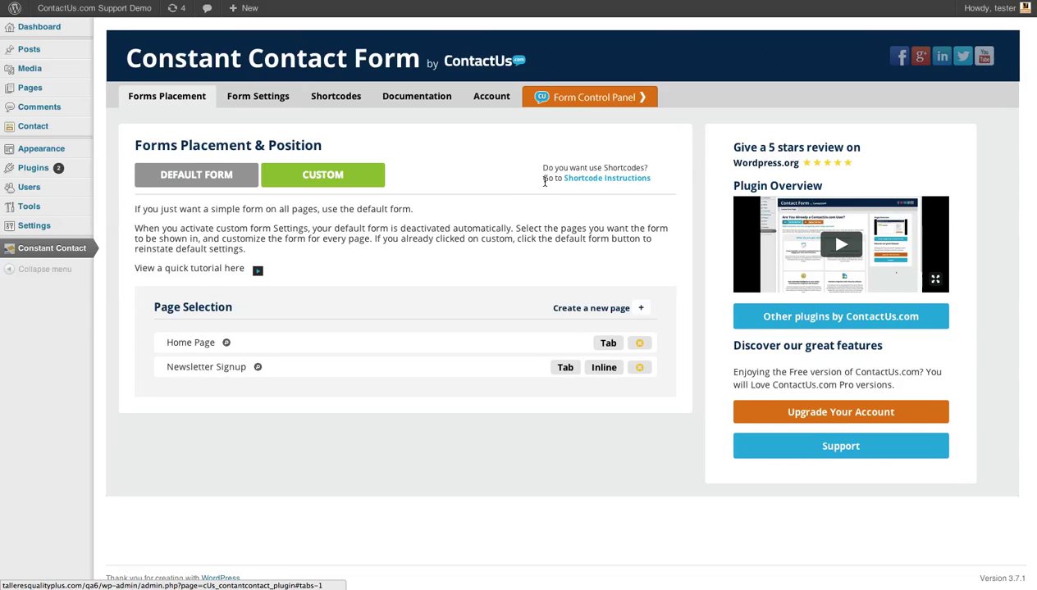